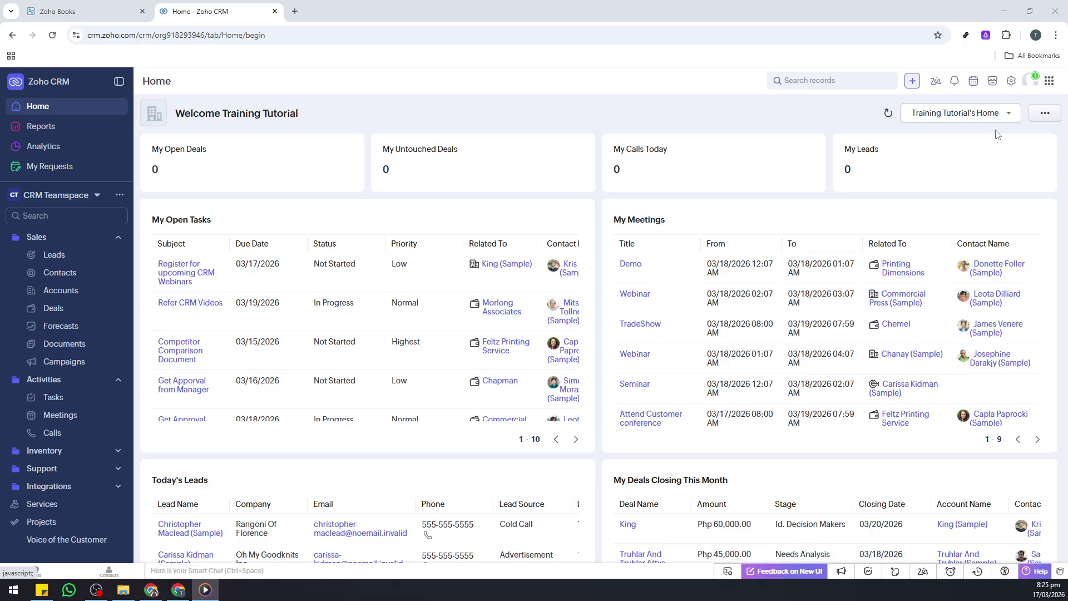
Open the Workflow Rules page under Automation in the CRM setup.
mouse_move(1008, 139)
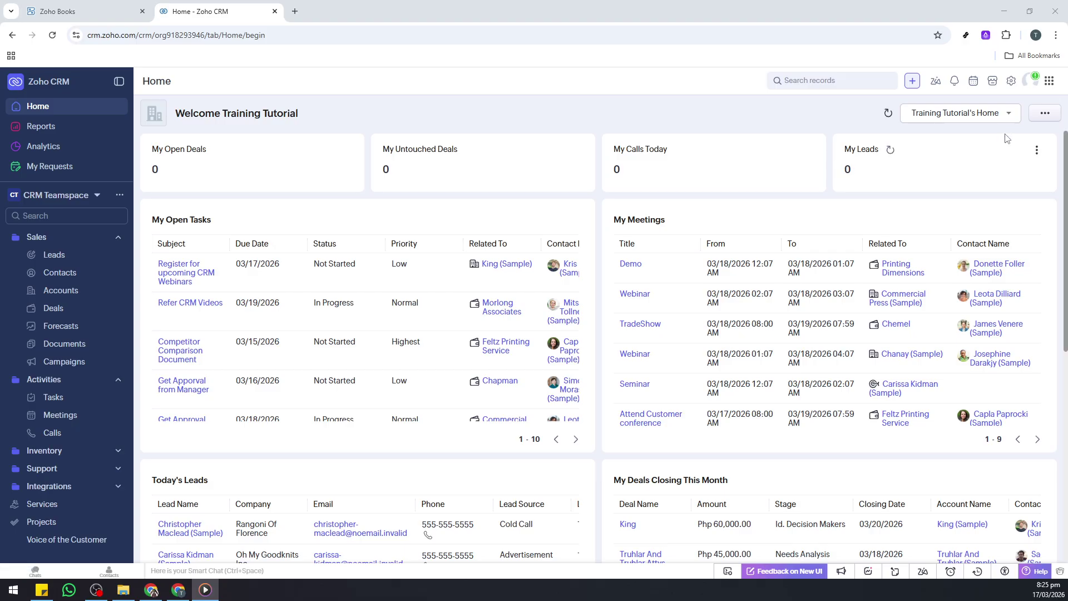
left_click(1012, 81)
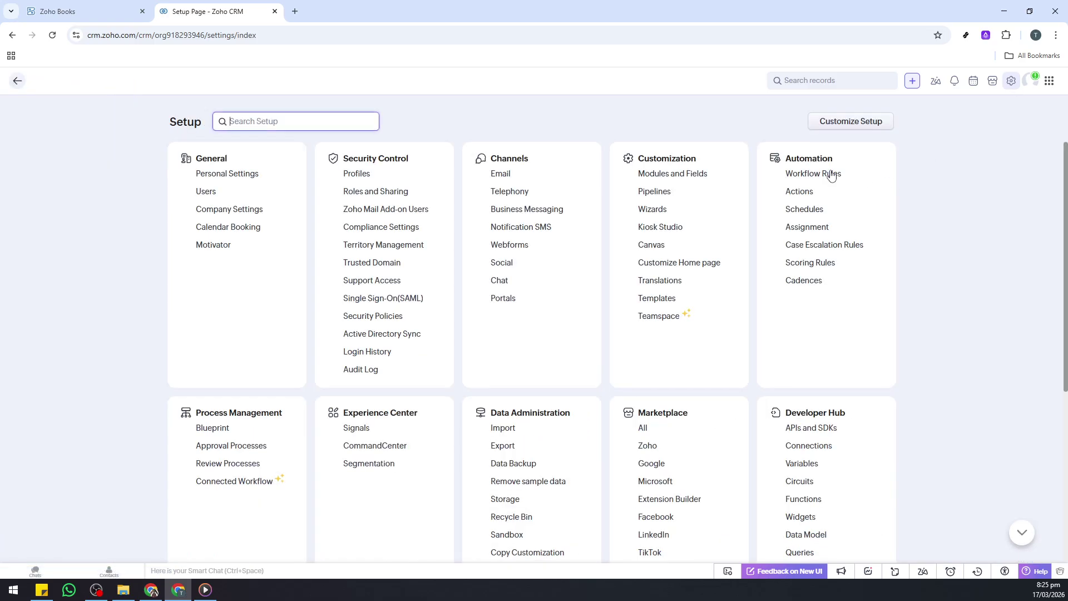
left_click_drag(789, 160, 832, 161)
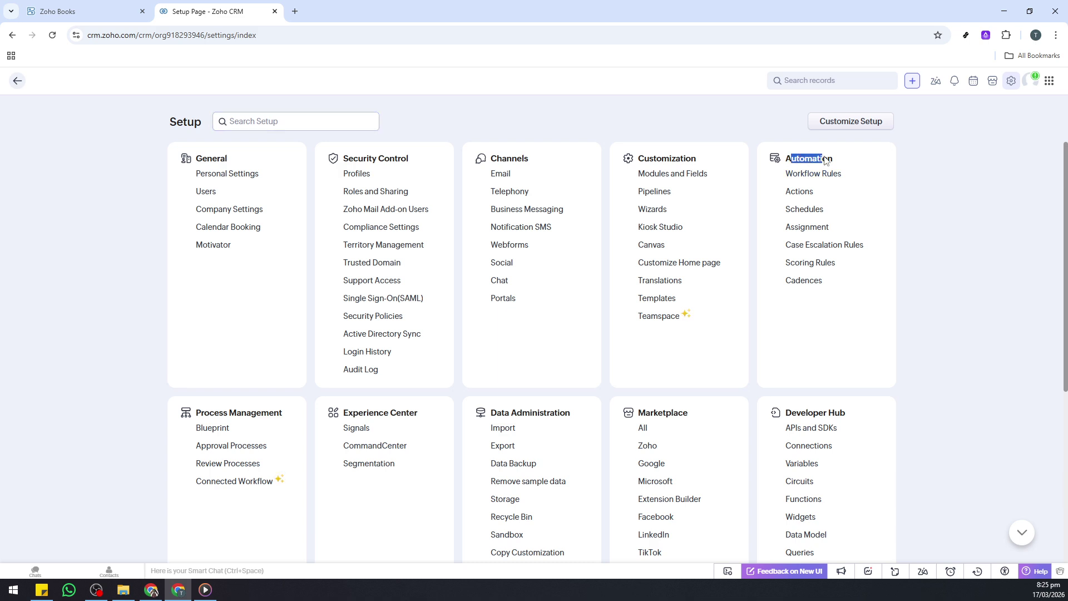
left_click(853, 161)
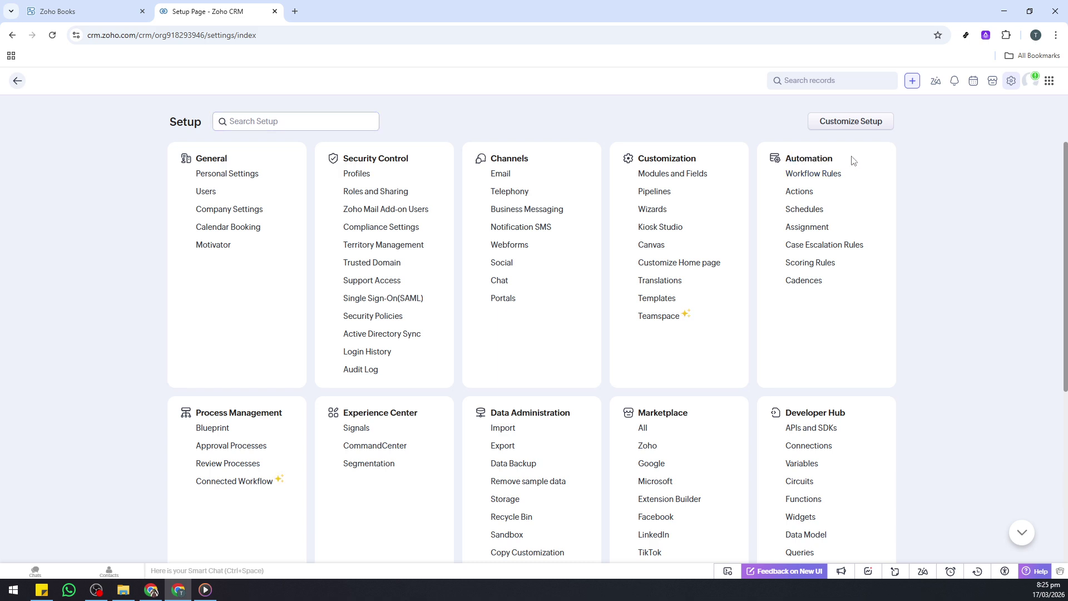
left_click(823, 176)
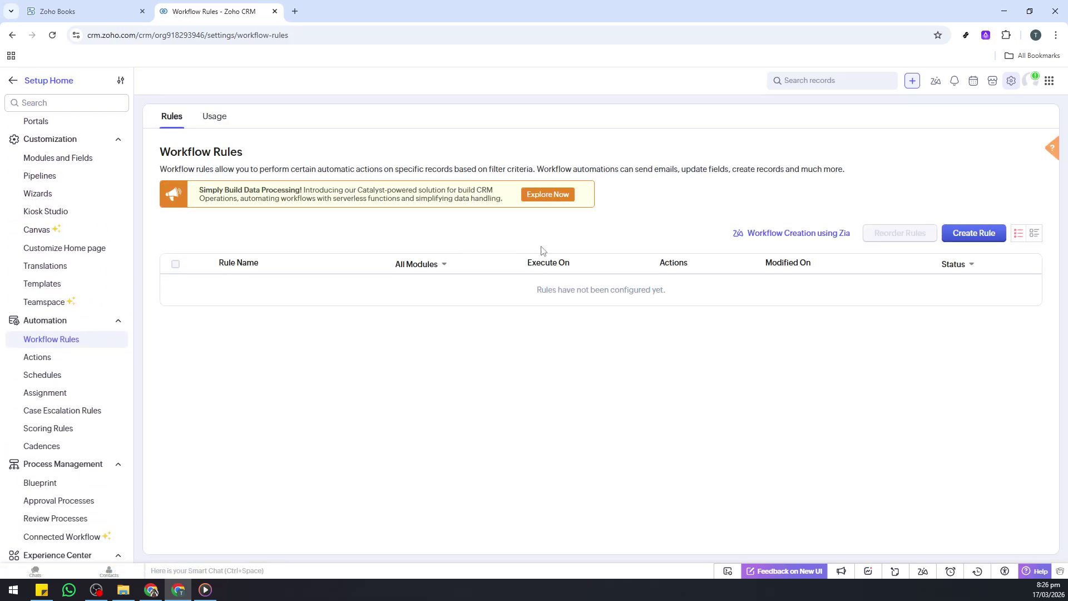
Create a new workflow rule for the Contacts module named "Contacts email" with the description "test".
left_click(961, 236)
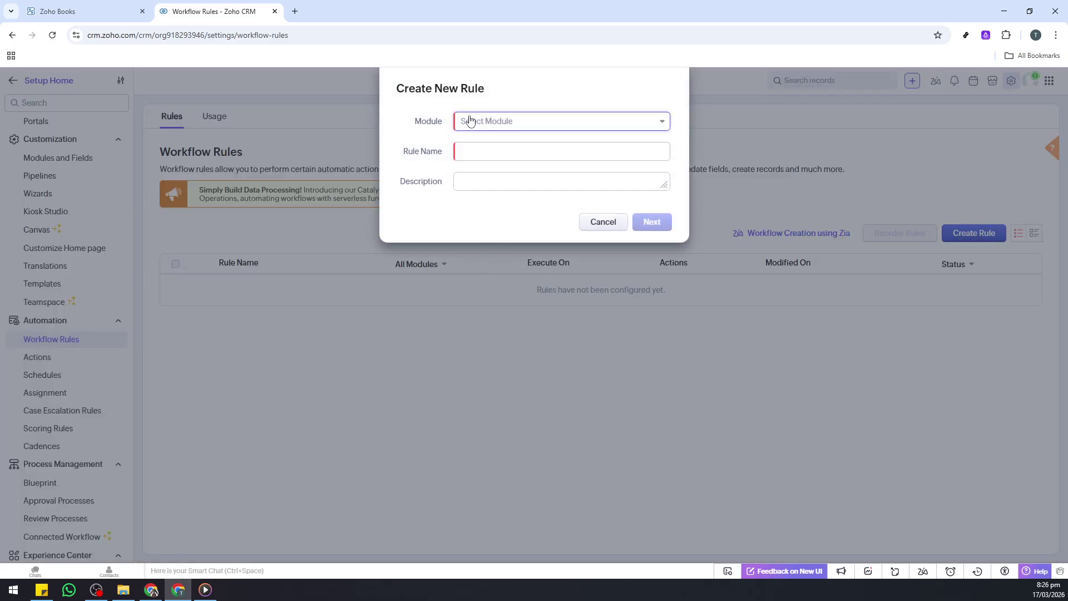
left_click(496, 122)
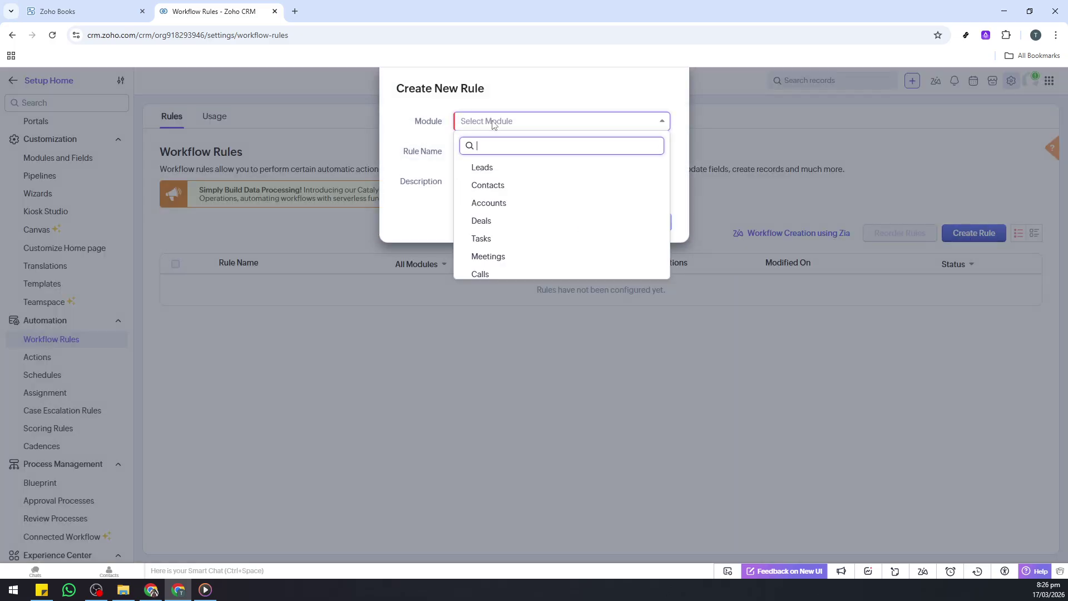
left_click(508, 188)
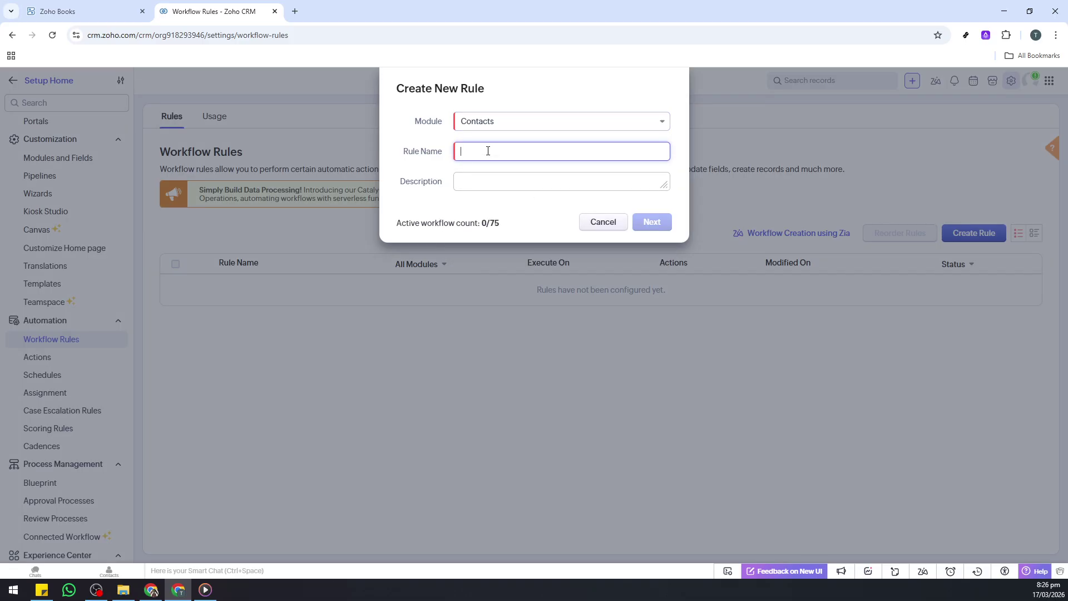
type("Em")
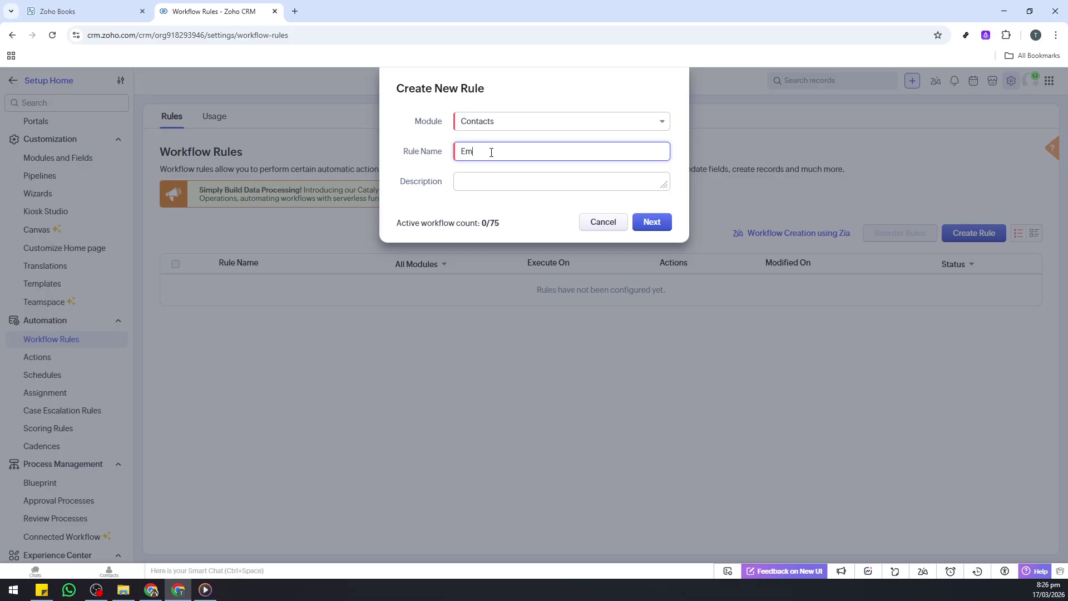
key("BackSpace")
key("BackSpace")
type("C")
left_click(495, 174)
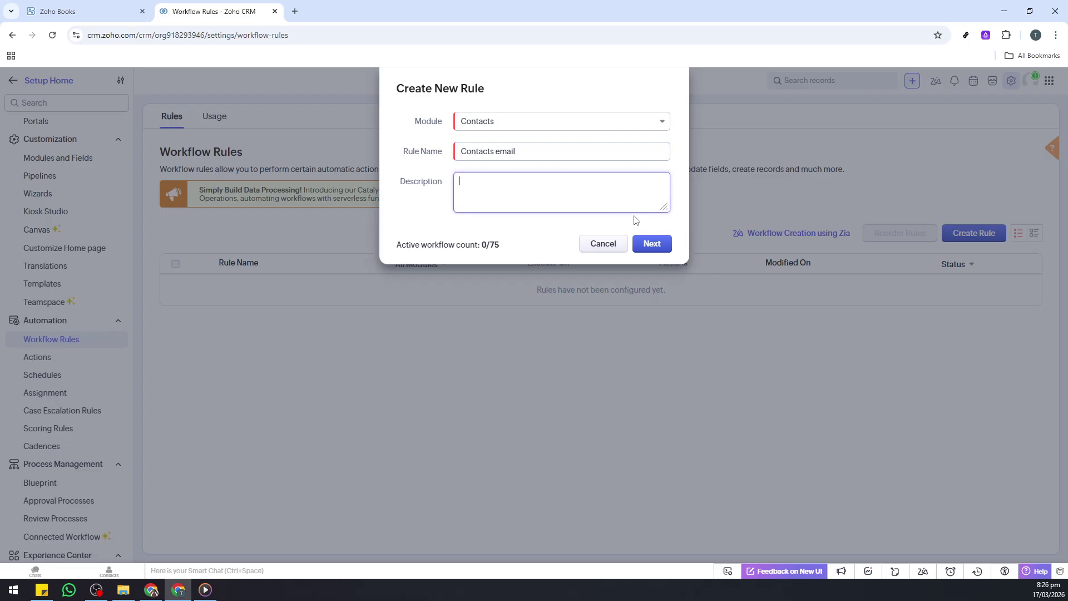
type("test")
left_click(661, 252)
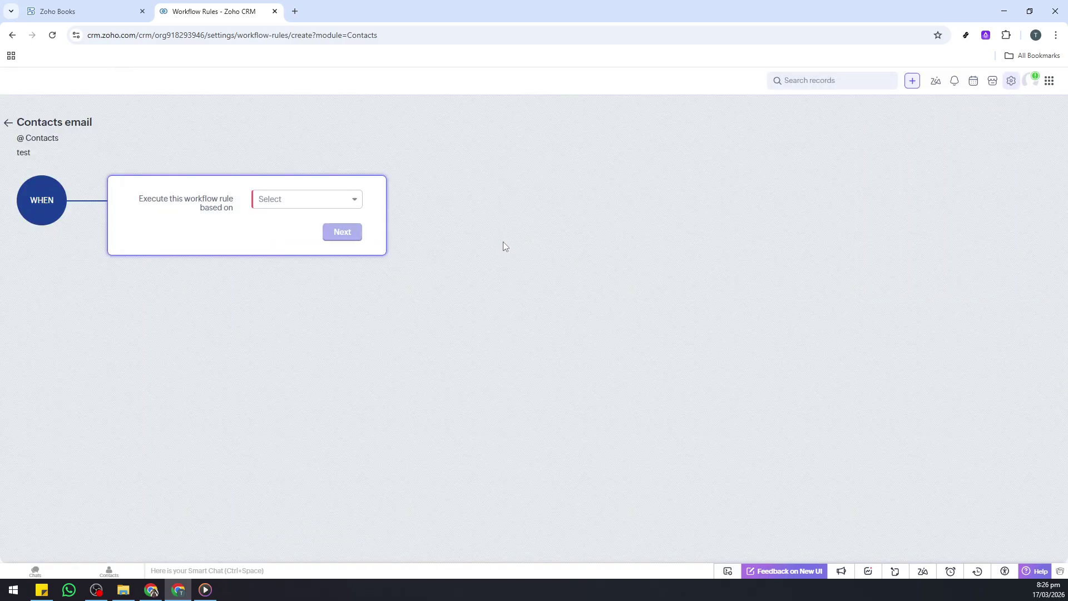
Execute the rule based on the Date of Birth date field, recurring every year, and apply it to all contacts.
left_click(301, 204)
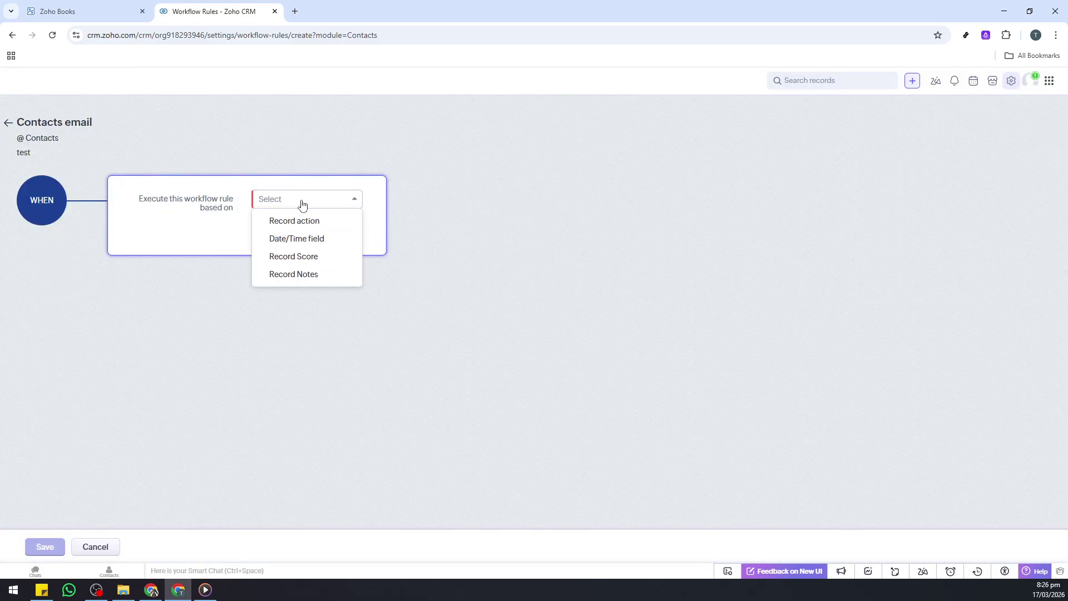
left_click(328, 241)
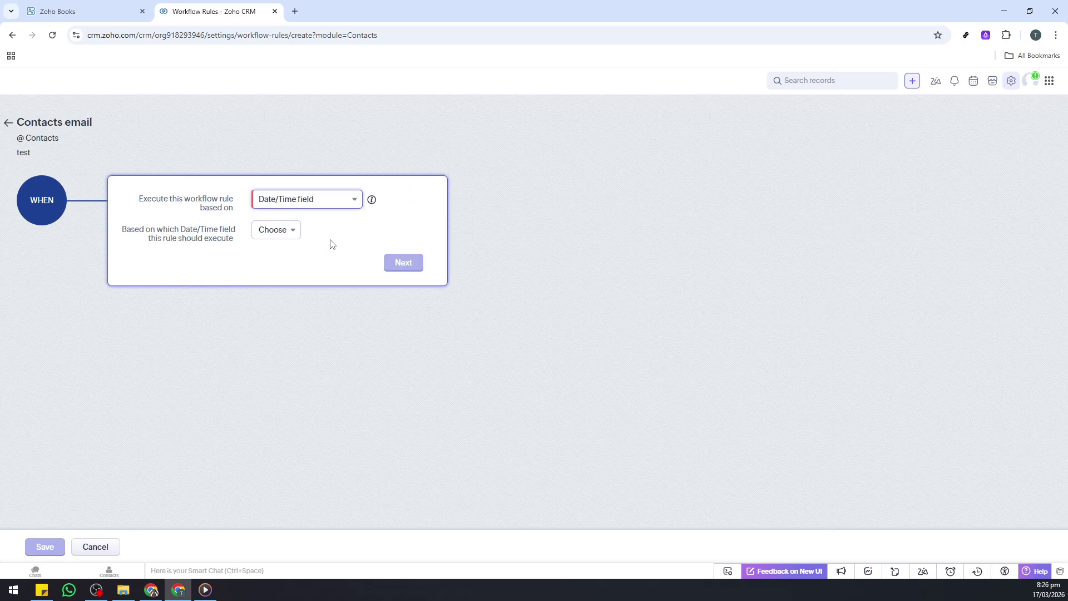
left_click(271, 236)
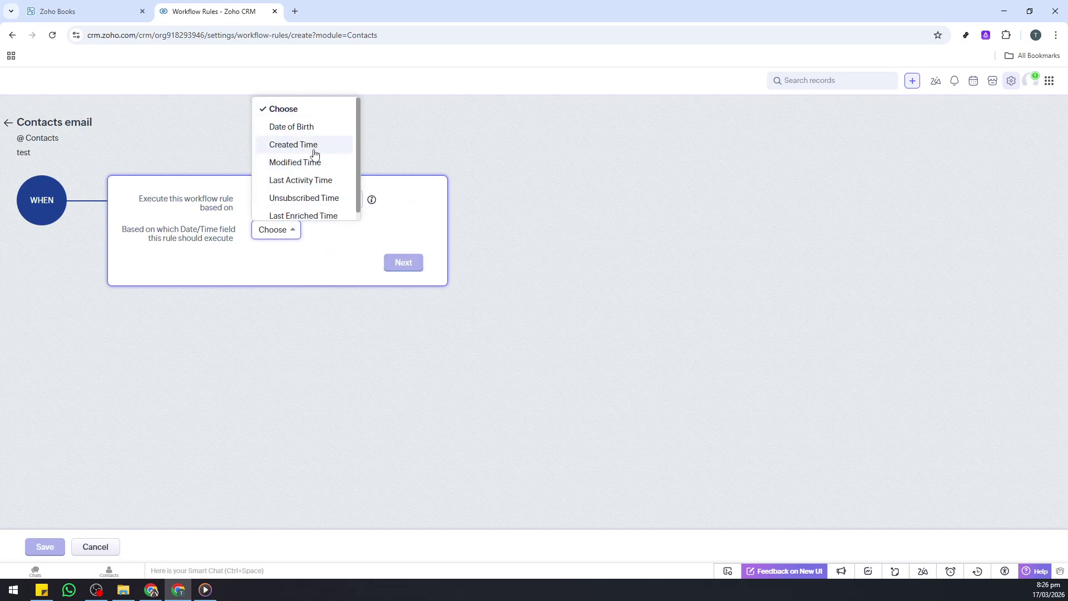
left_click(303, 129)
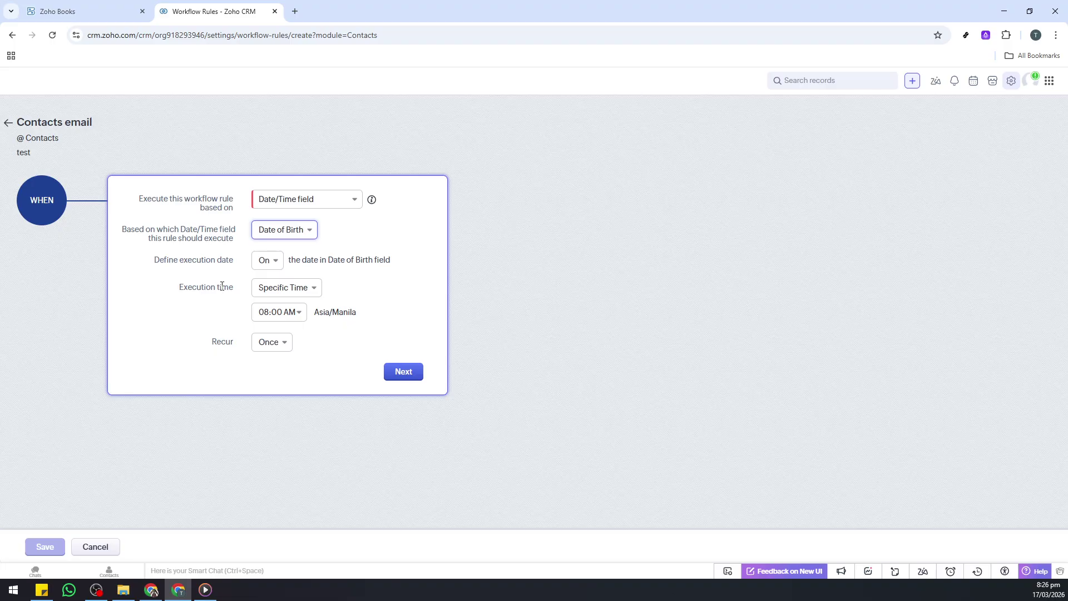
left_click(275, 344)
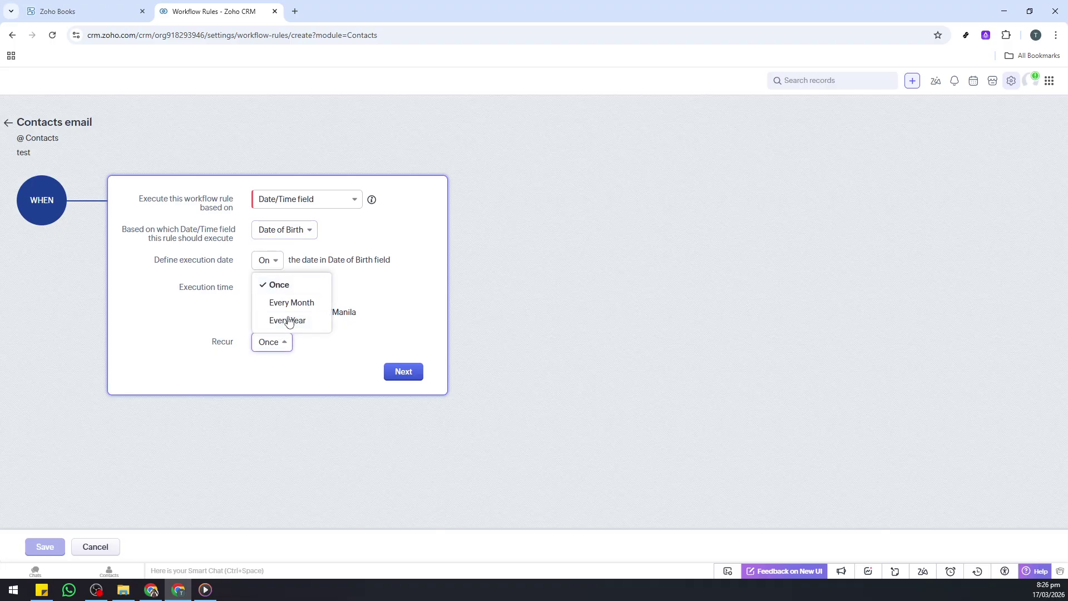
left_click(288, 322)
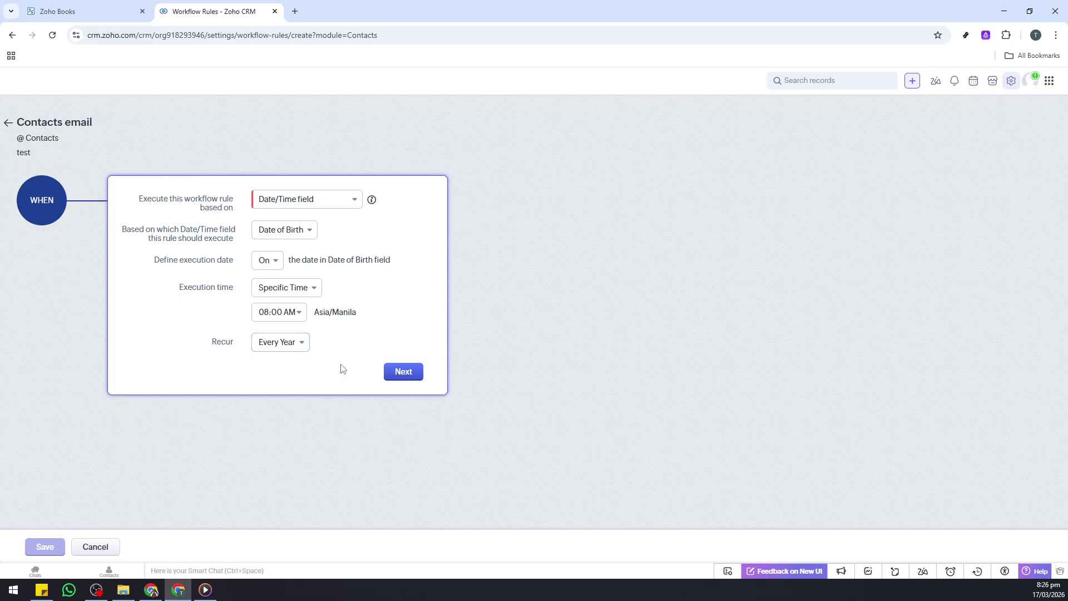
left_click(400, 376)
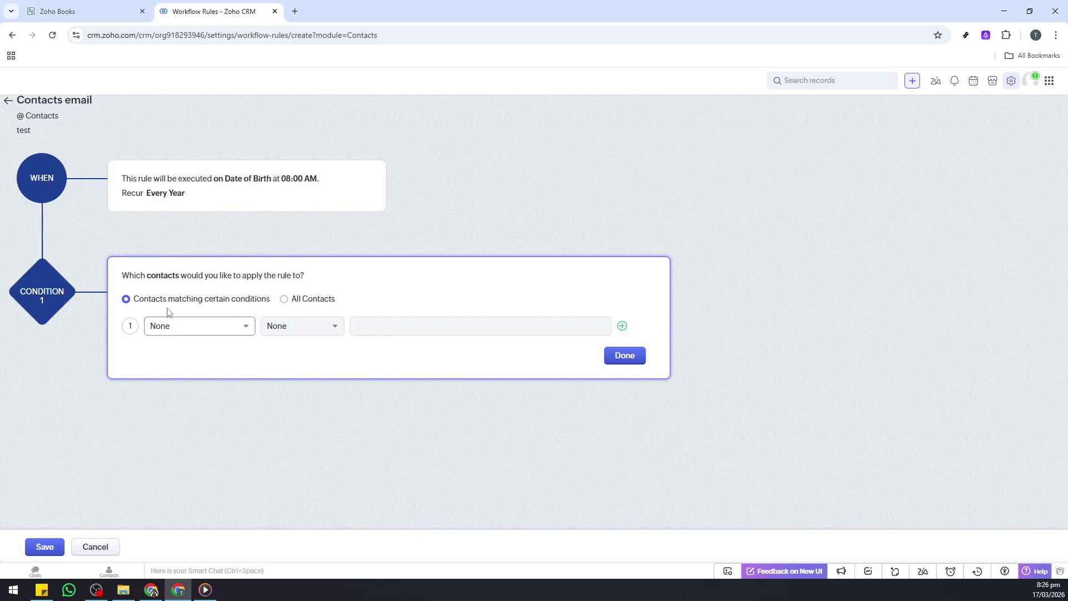
left_click(284, 300)
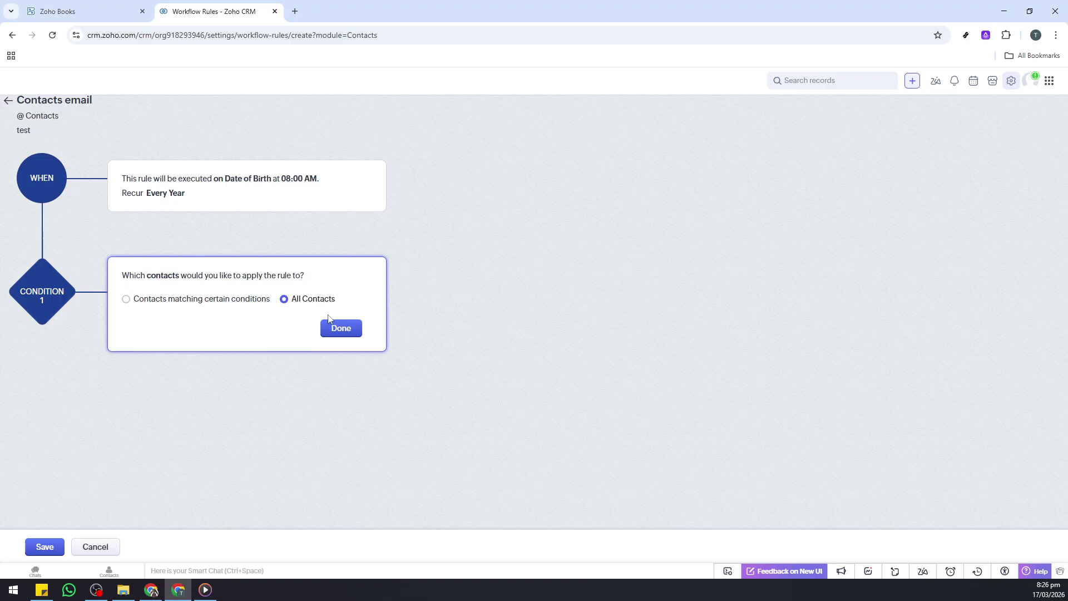
left_click(337, 329)
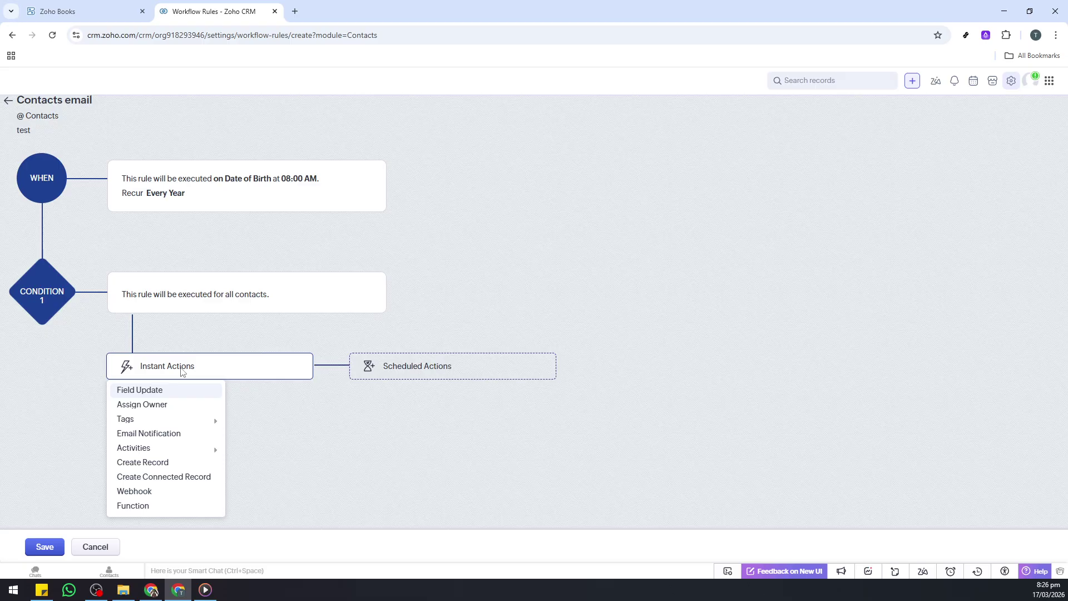
Add an instant email notification named "demo" using the "Birthday test" template, sent to the contact's Email field, and save the rule.
left_click(164, 439)
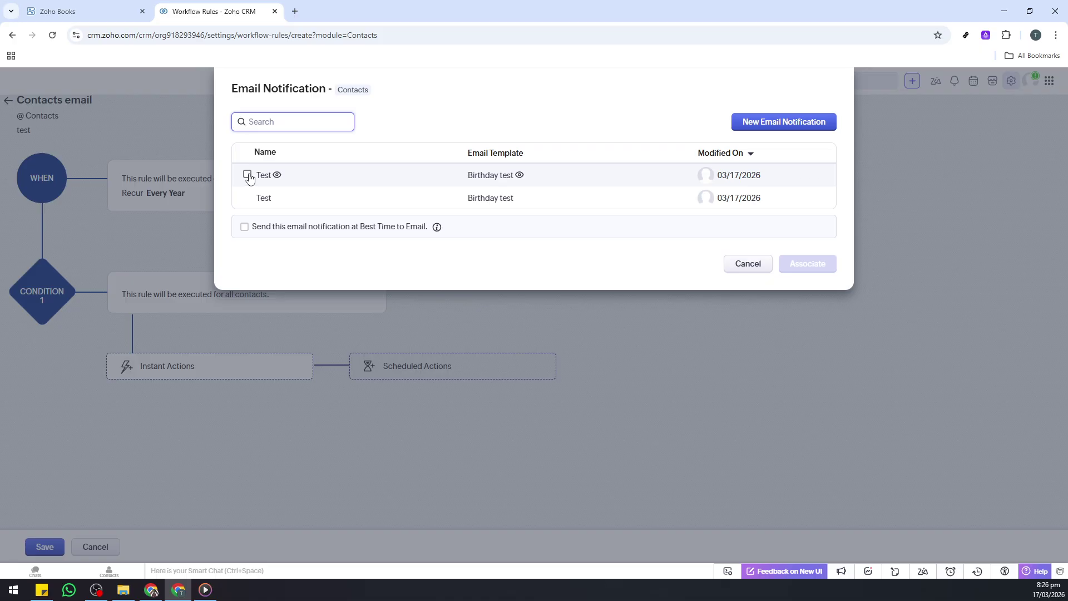
left_click(759, 128)
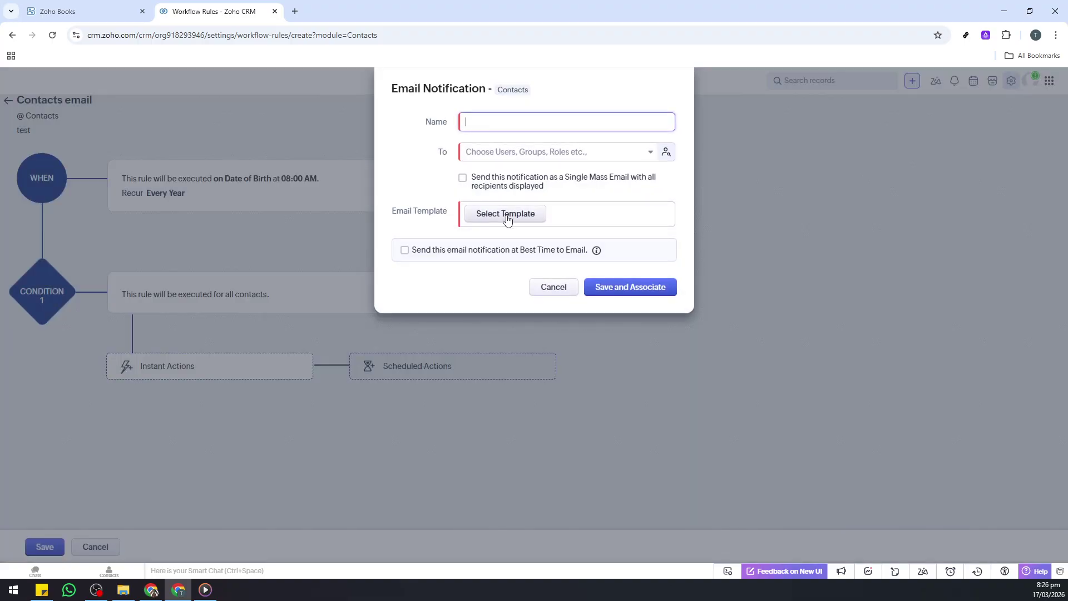
left_click(515, 217)
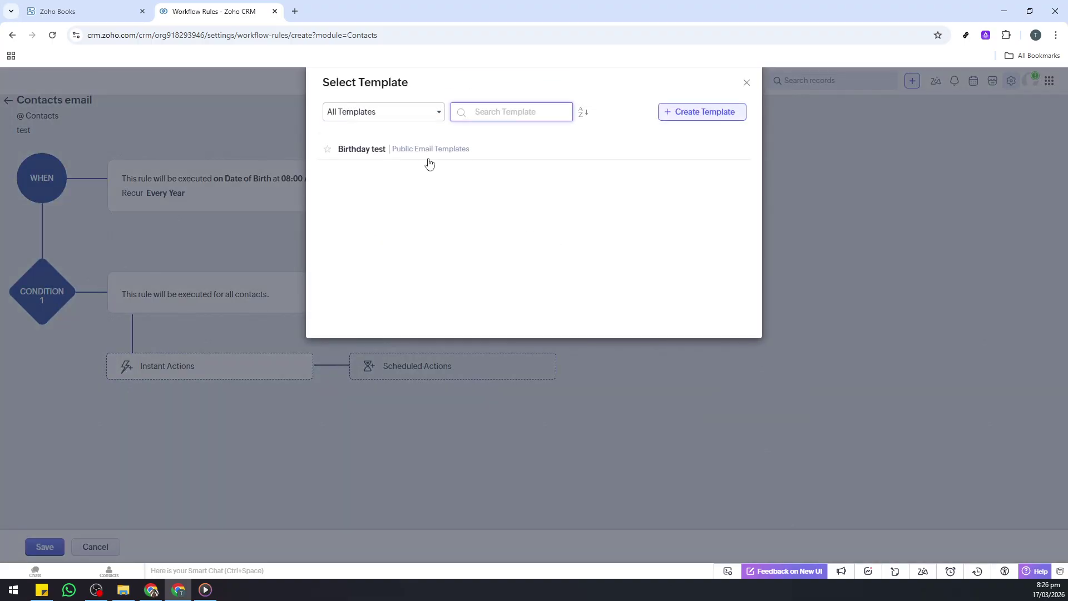
left_click(374, 151)
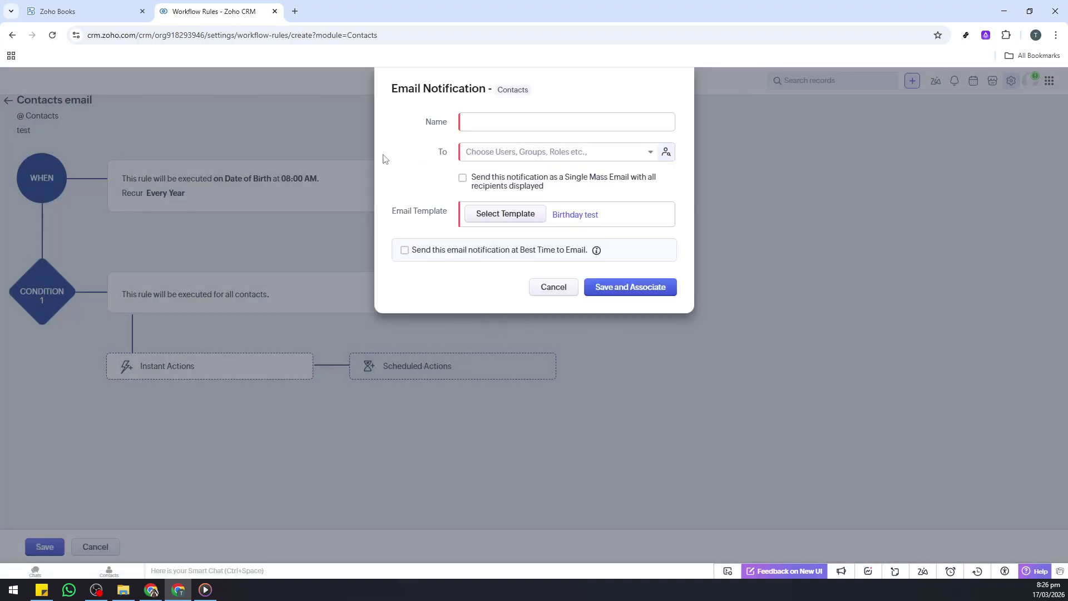
left_click(520, 124)
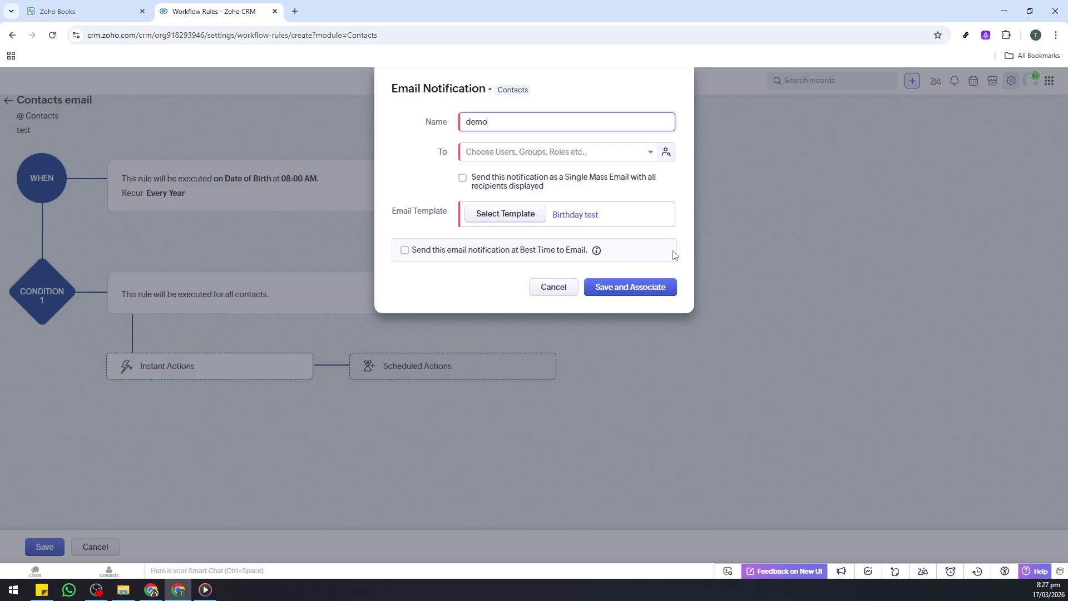
left_click(625, 291)
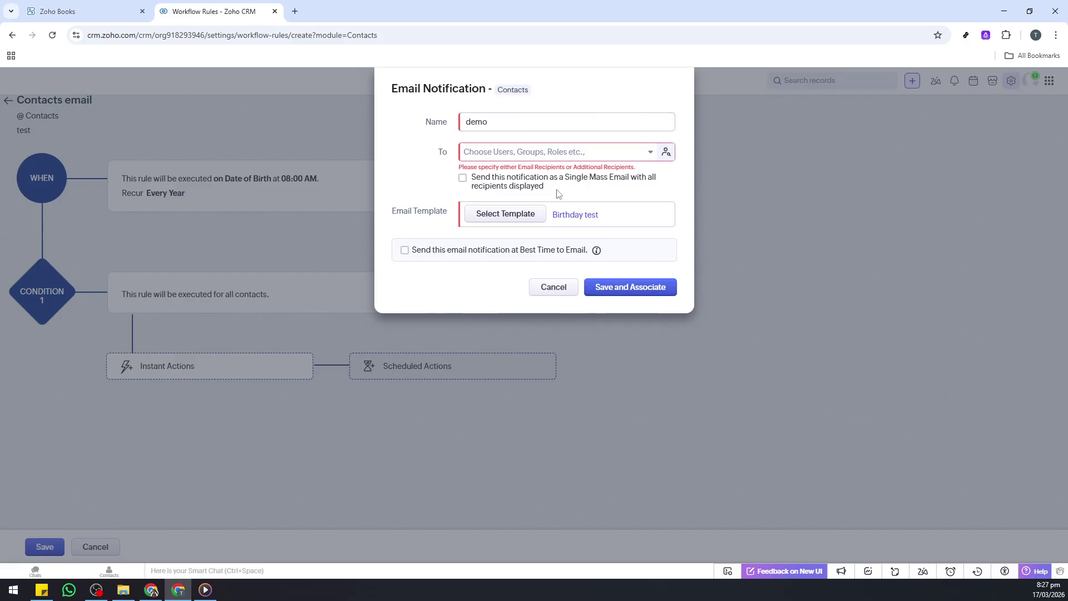
left_click(525, 152)
left_click(514, 198)
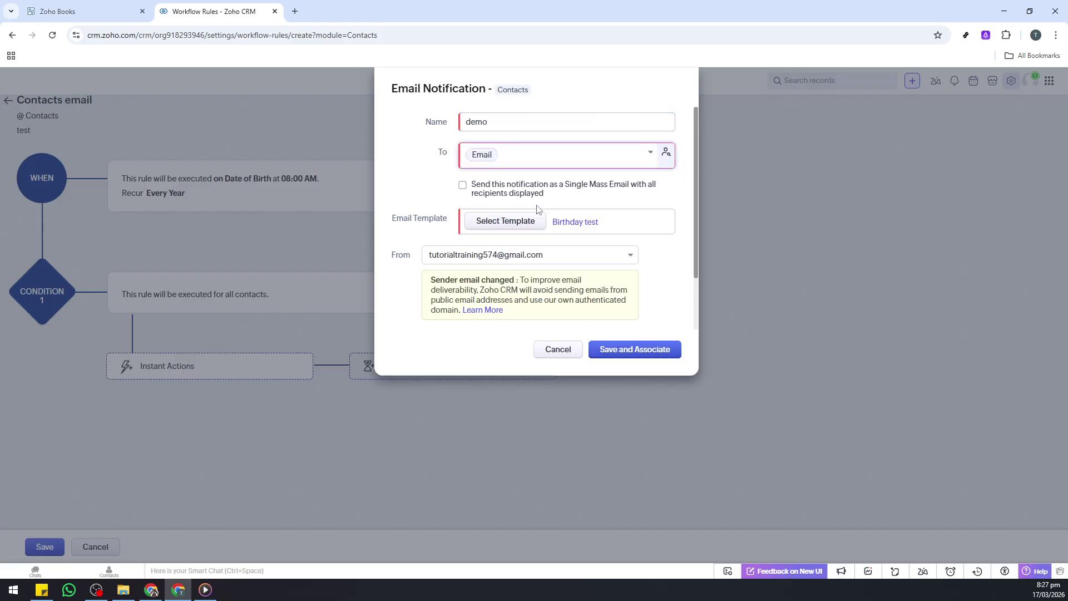
left_click(593, 349)
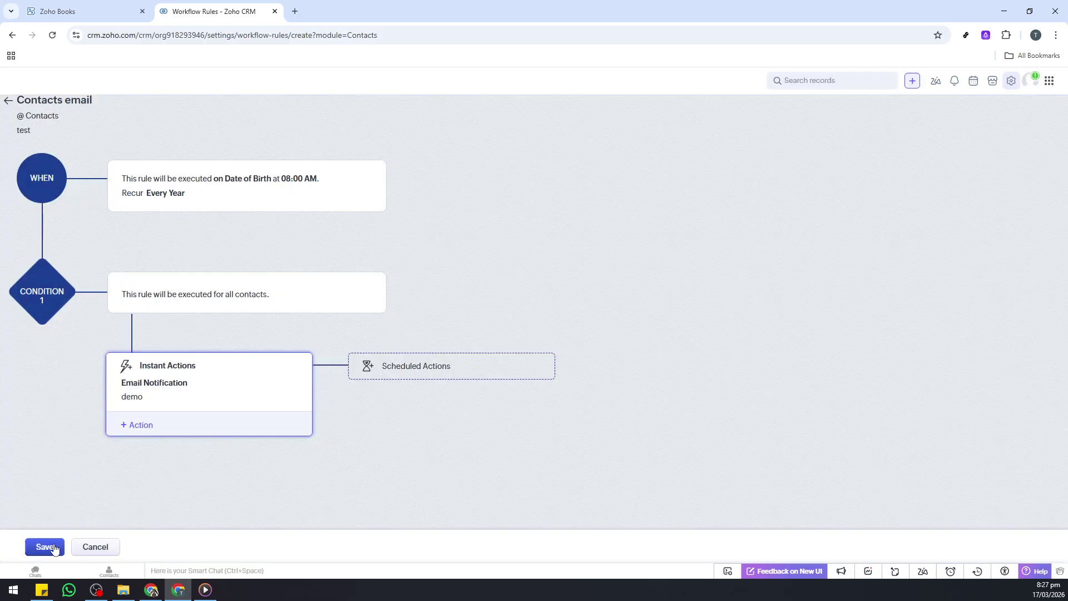
left_click(45, 547)
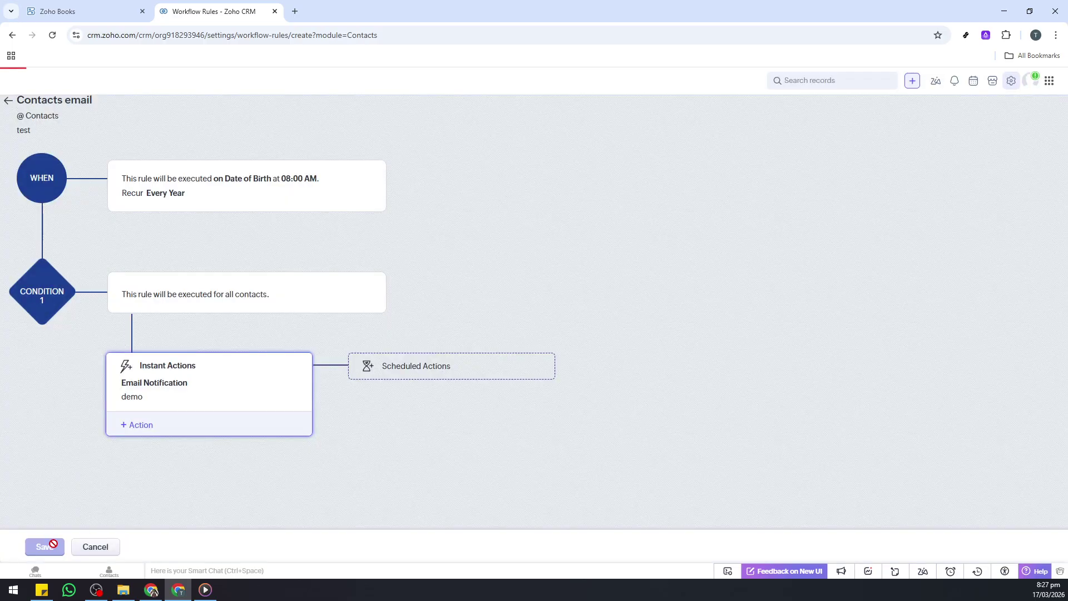